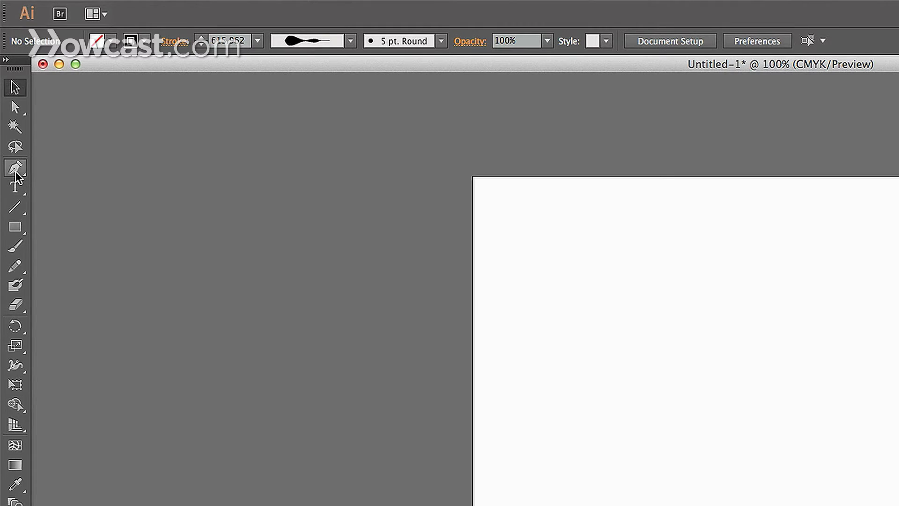
Draw a four-anchor Pen path: long horizontal line, diagonal down-left, short horizontal line left
click(15, 168)
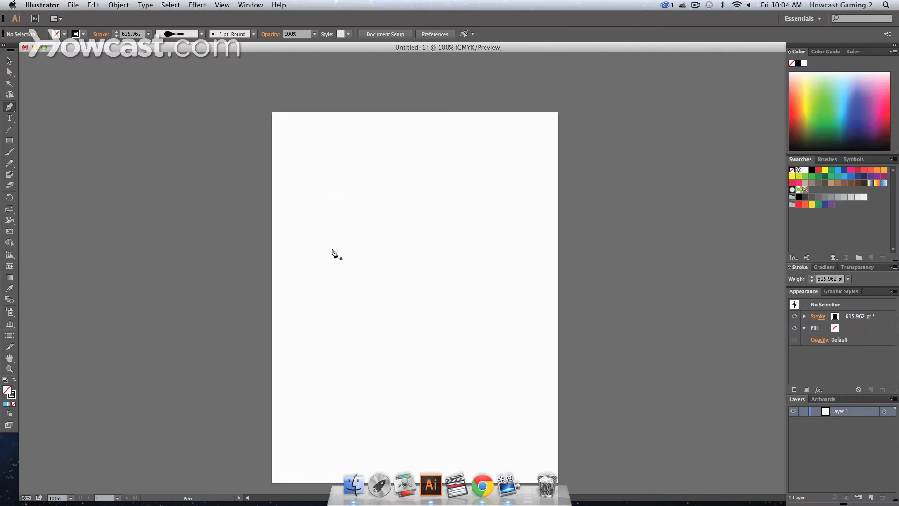
click(307, 214)
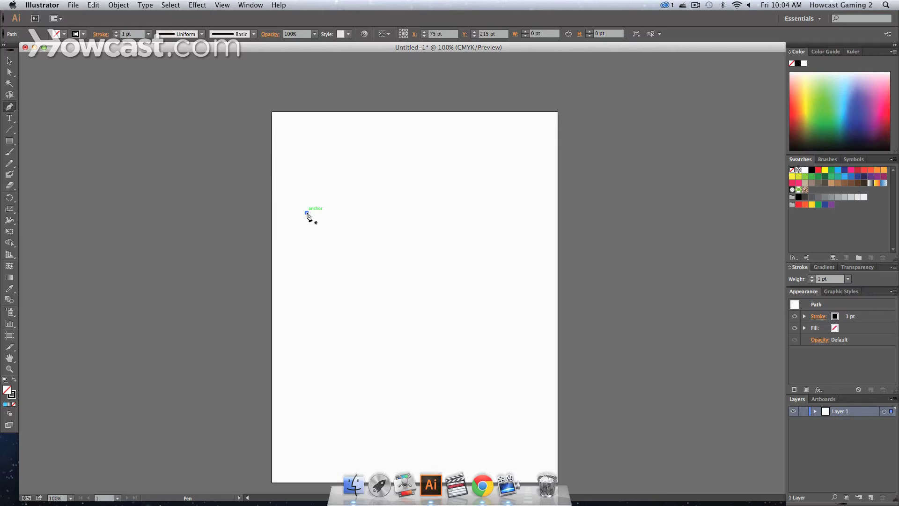
click(518, 212)
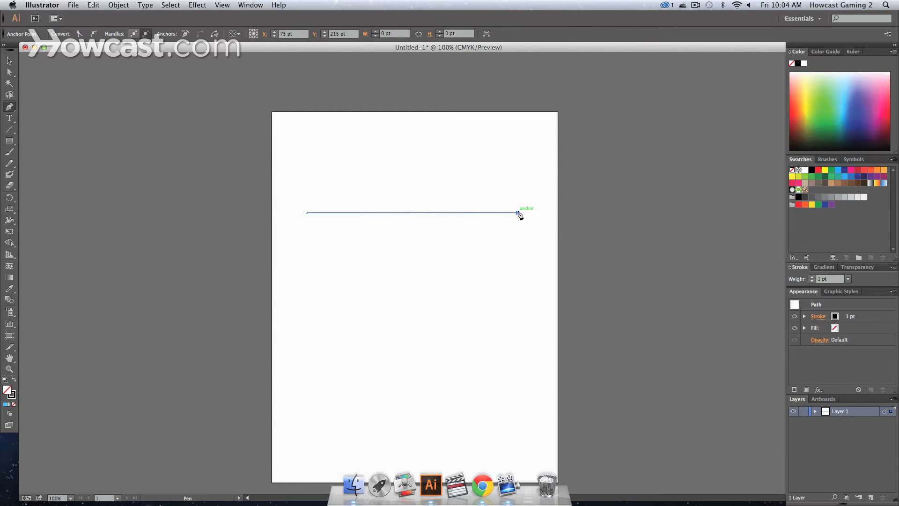
click(436, 335)
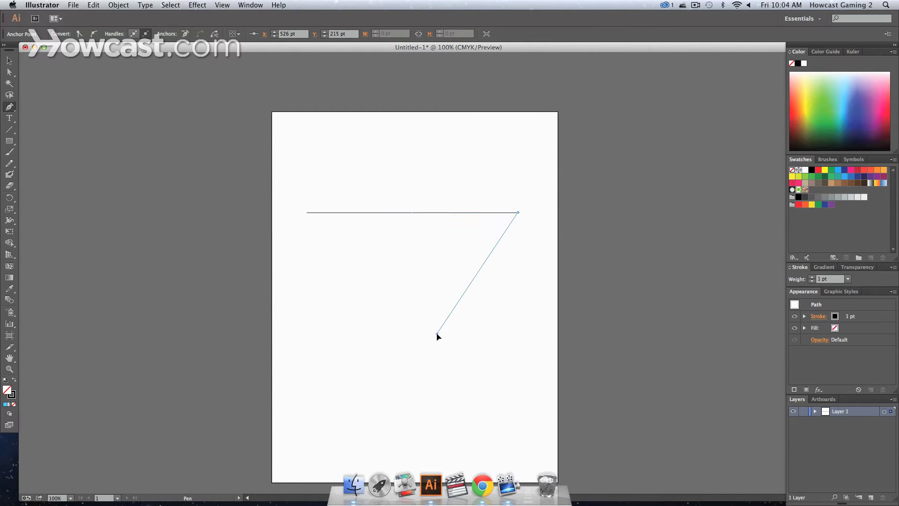
click(364, 332)
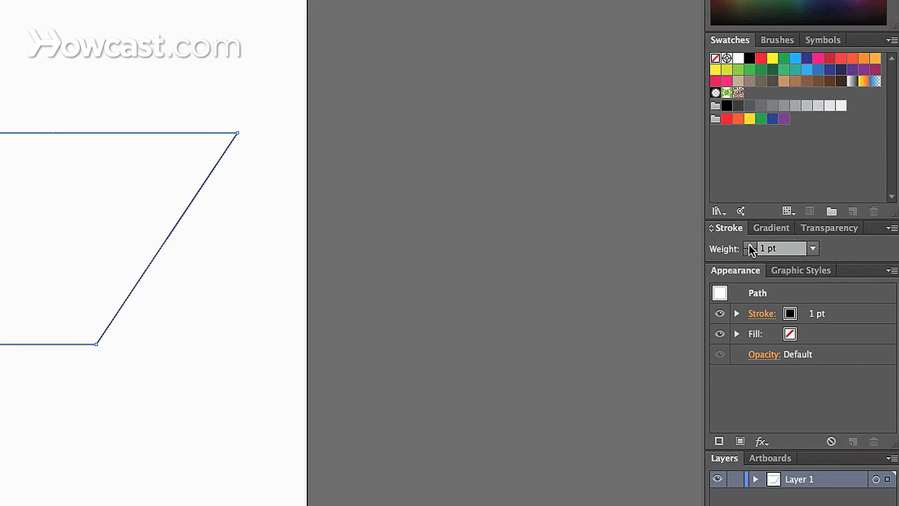
Raise the zigzag's stroke weight to 13 pt, then deselect it with the Selection tool
click(749, 246)
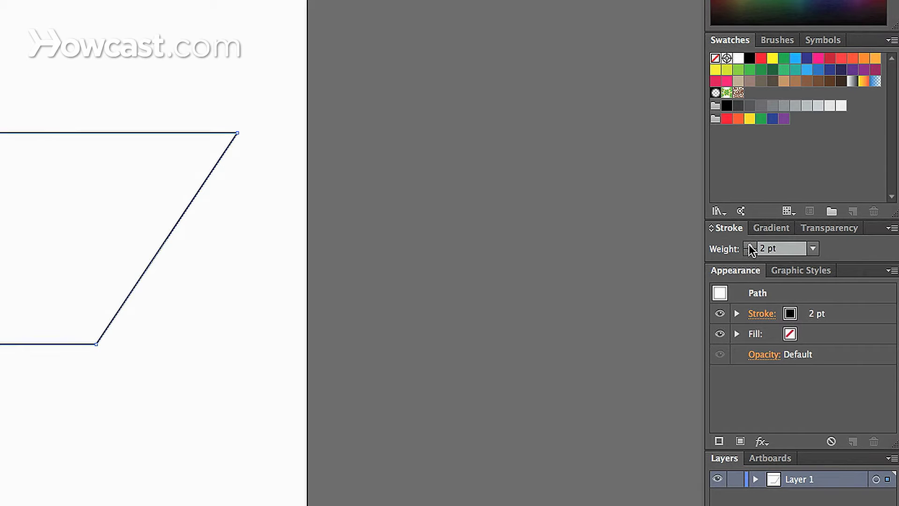
click(749, 245)
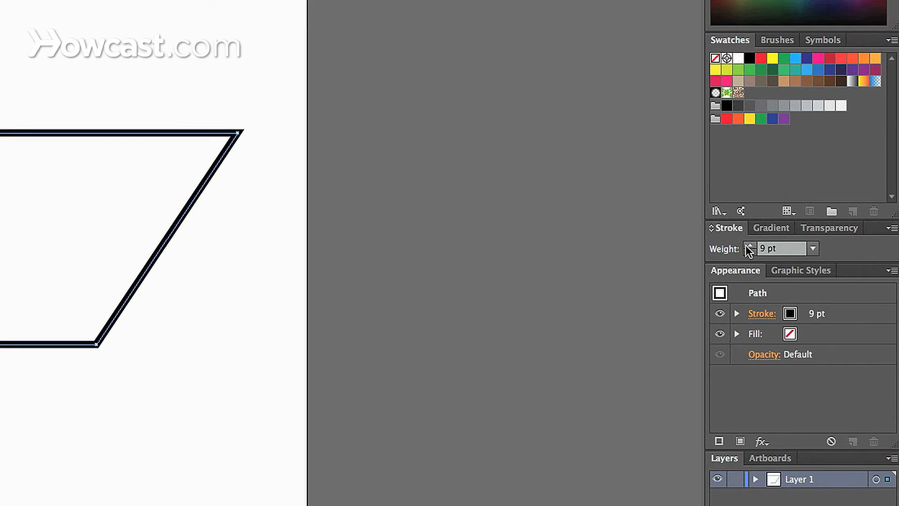
click(749, 245)
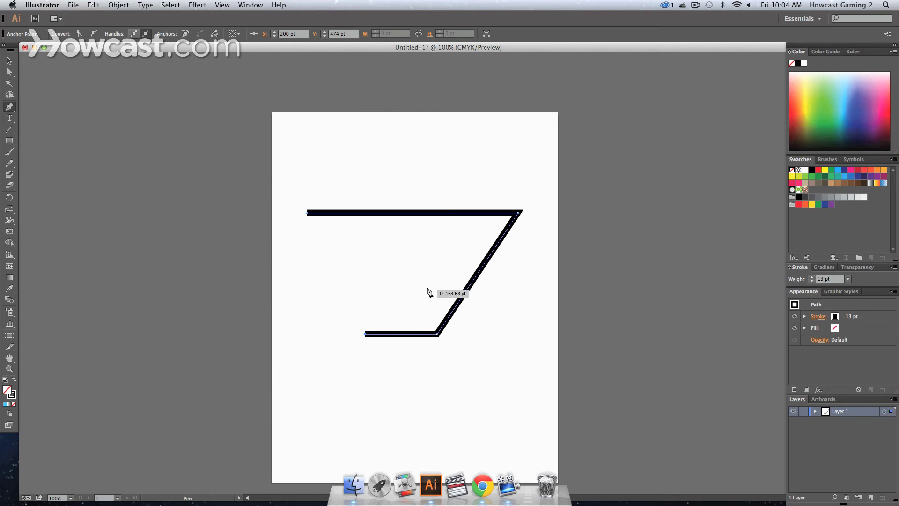
key(v)
click(468, 360)
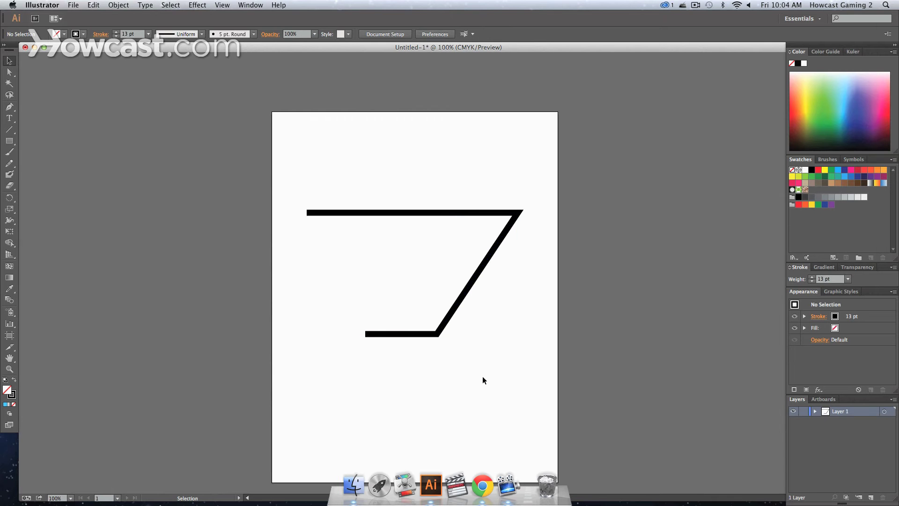
Marquee-select the thick zigzag path, deselect it several times, then marquee-select it again
drag(482, 380, 389, 278)
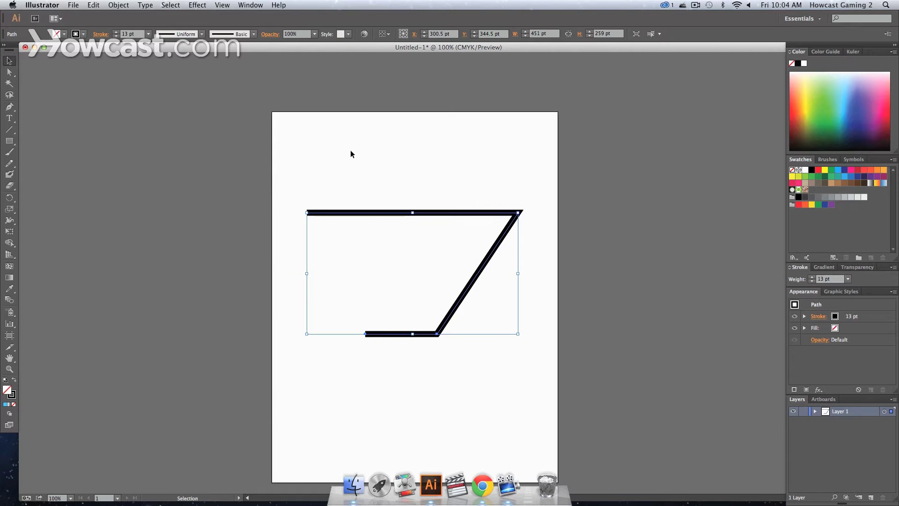
drag(350, 154, 483, 358)
click(493, 401)
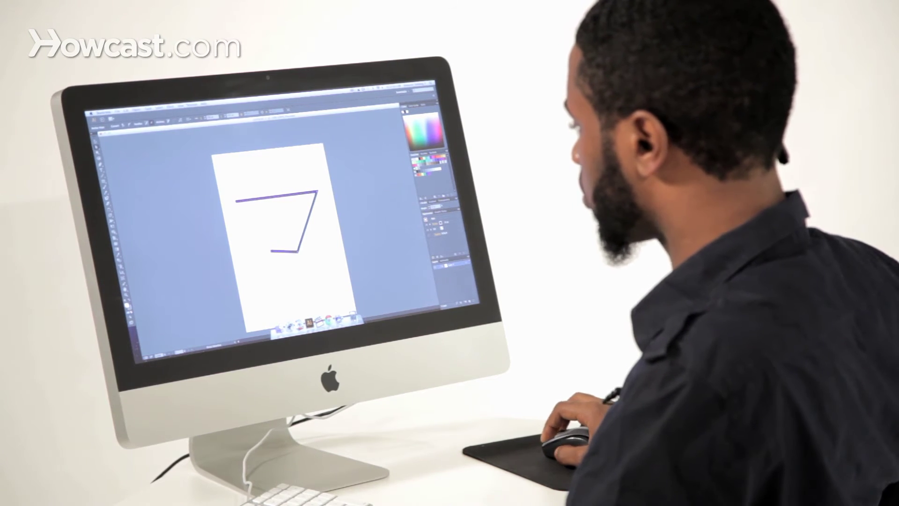
key(super+shift+a)
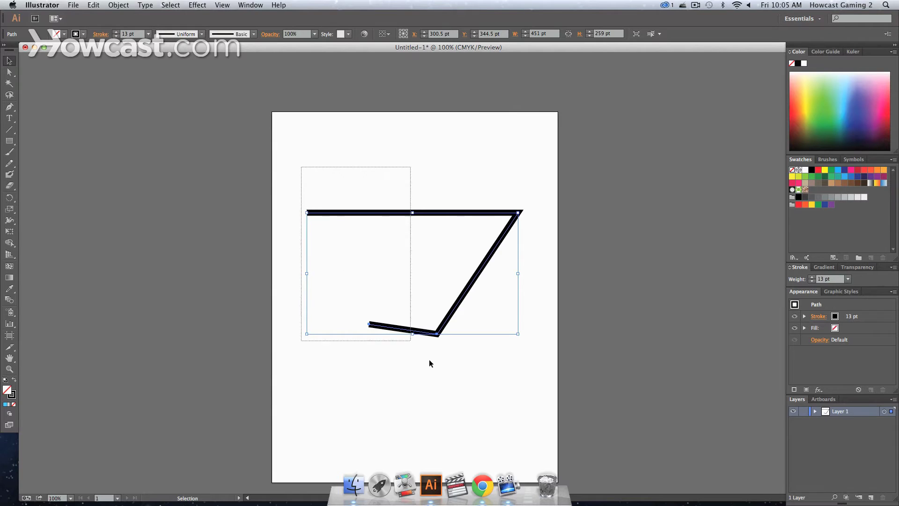
click(467, 456)
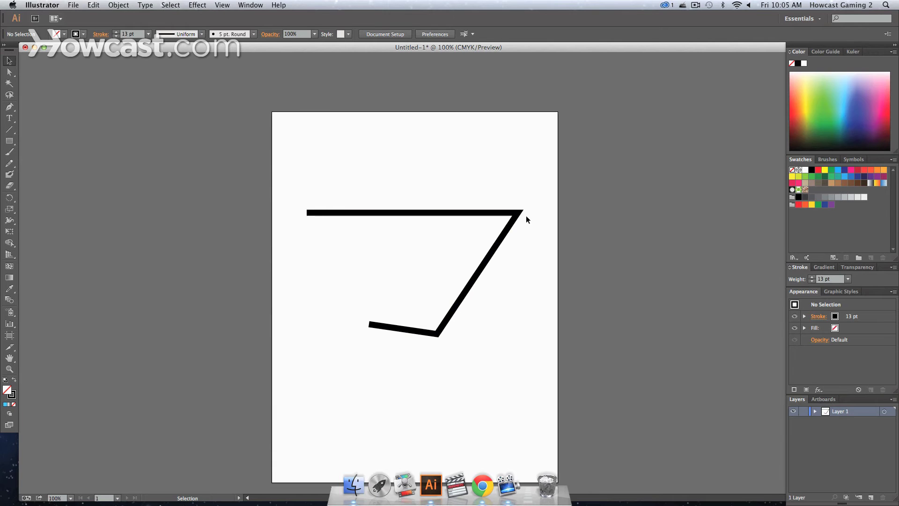
mouse_move(484, 376)
mouse_down()
mouse_move(416, 234)
mouse_move(333, 149)
mouse_up()
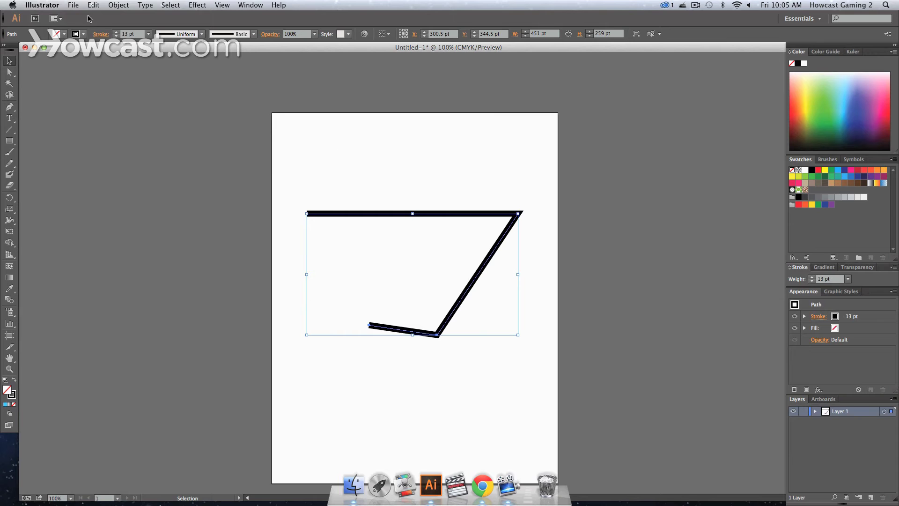
Apply Object > Path > Outline Stroke to turn the 13 pt zigzag into a filled shape
click(116, 5)
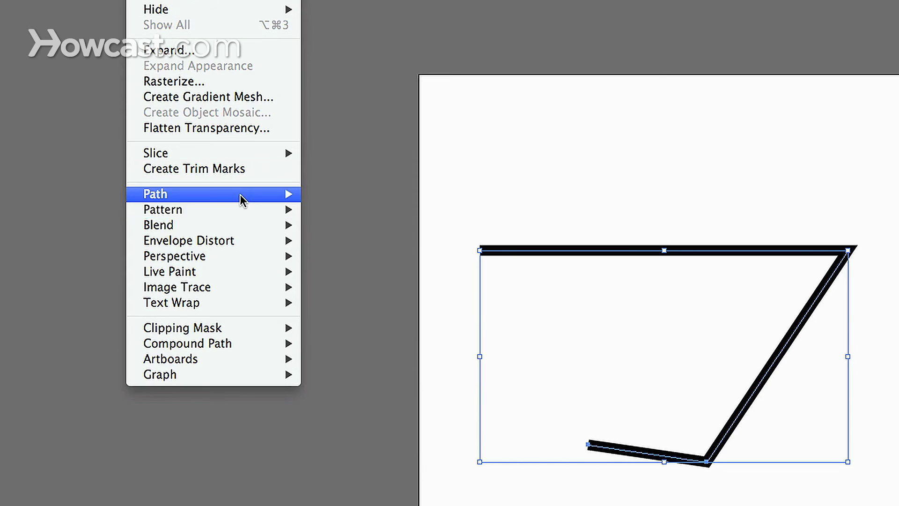
mouse_move(211, 194)
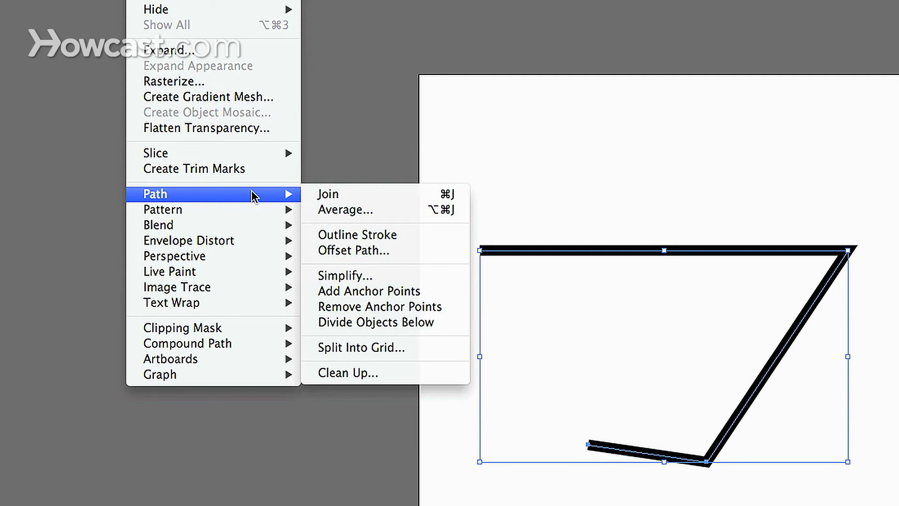
click(343, 237)
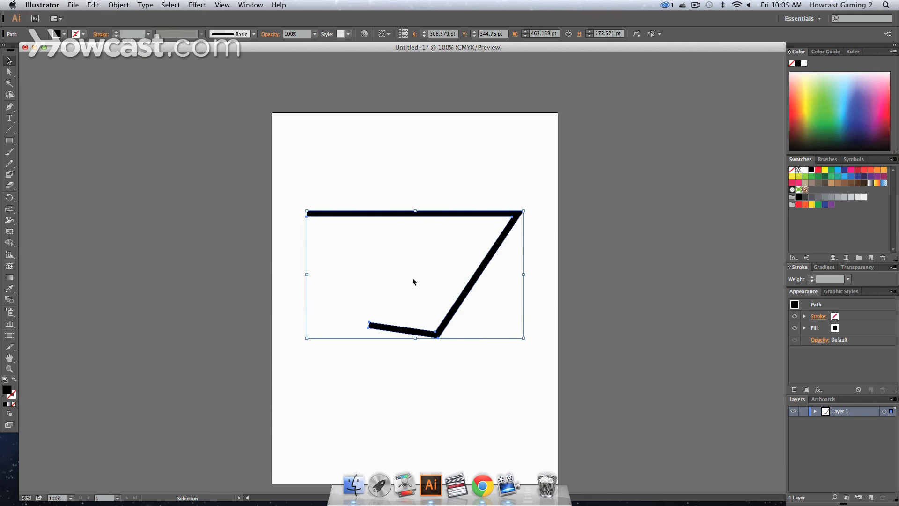
click(441, 400)
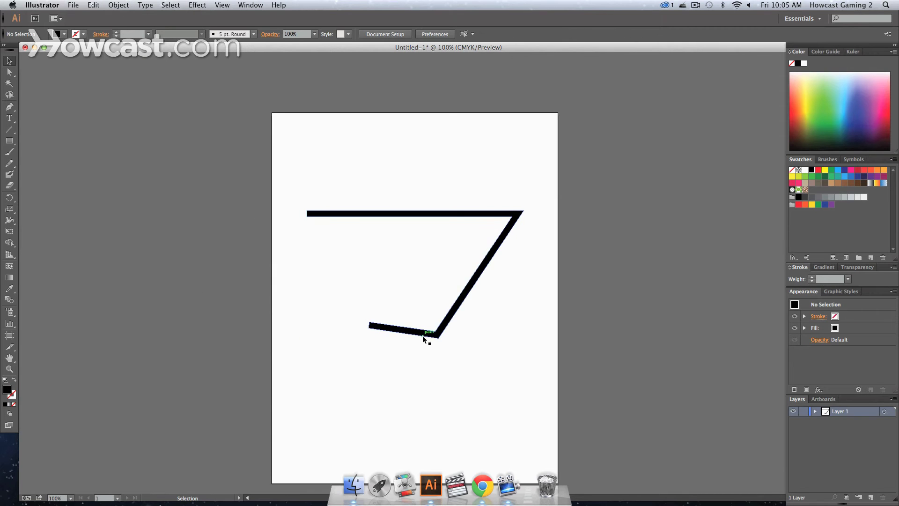
click(424, 339)
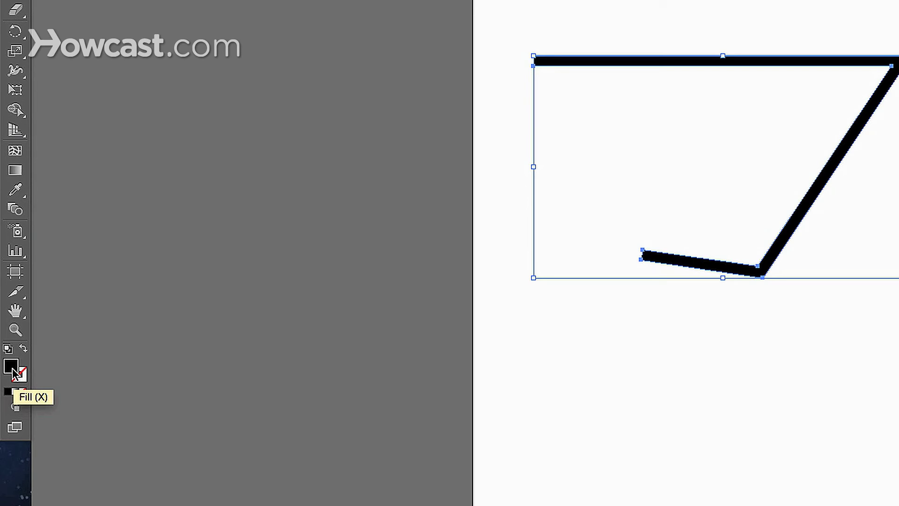
key(p)
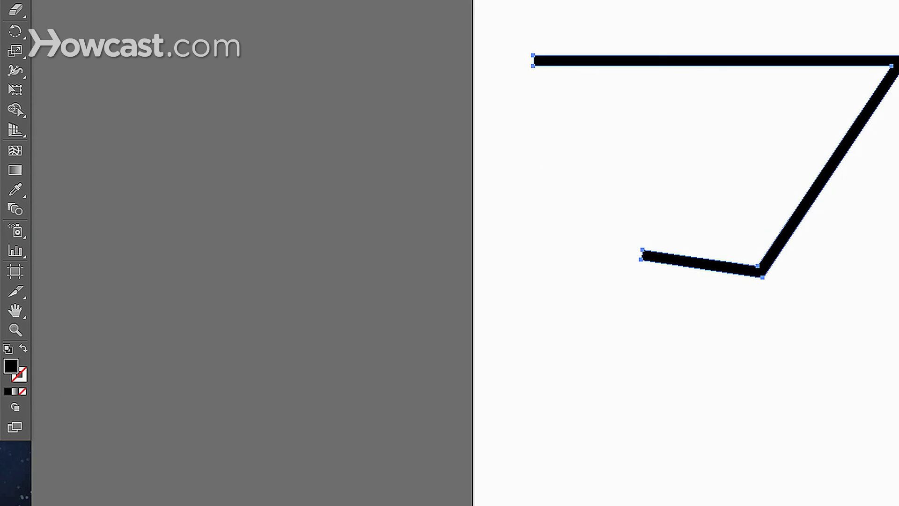
key(shift+x)
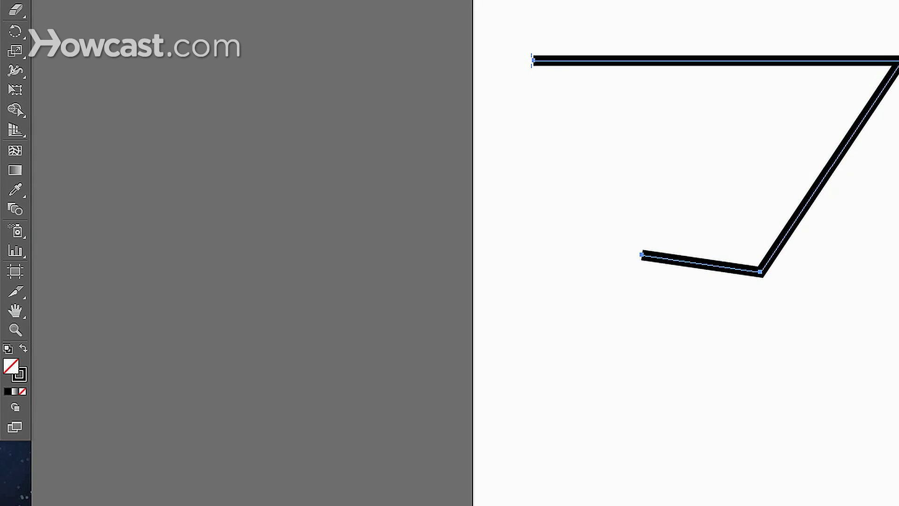
key(v)
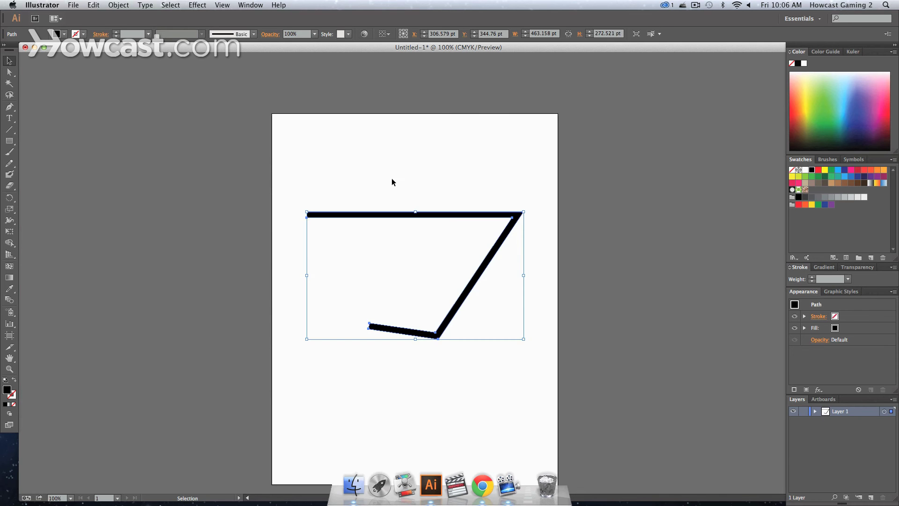
click(318, 181)
Select the outlined zigzag and drag its inner top corner anchor down and left with Direct Selection
click(326, 216)
key(a)
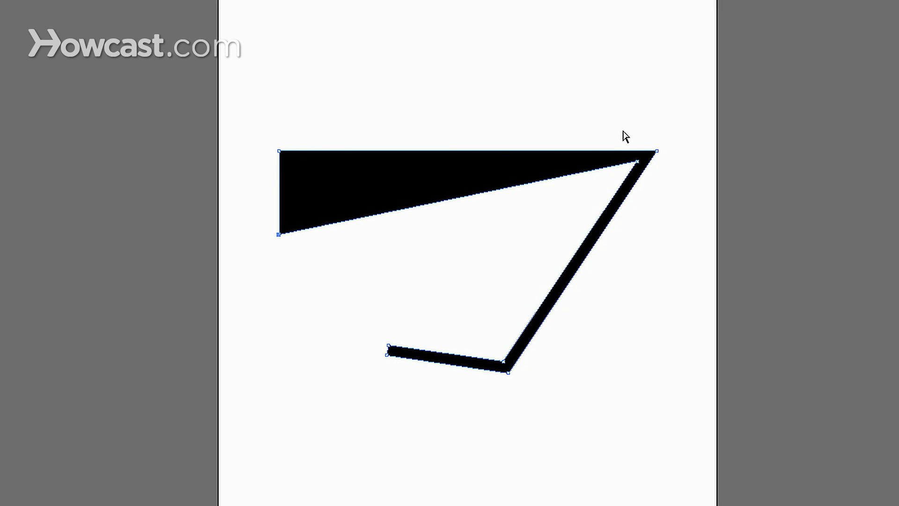
drag(636, 166, 533, 236)
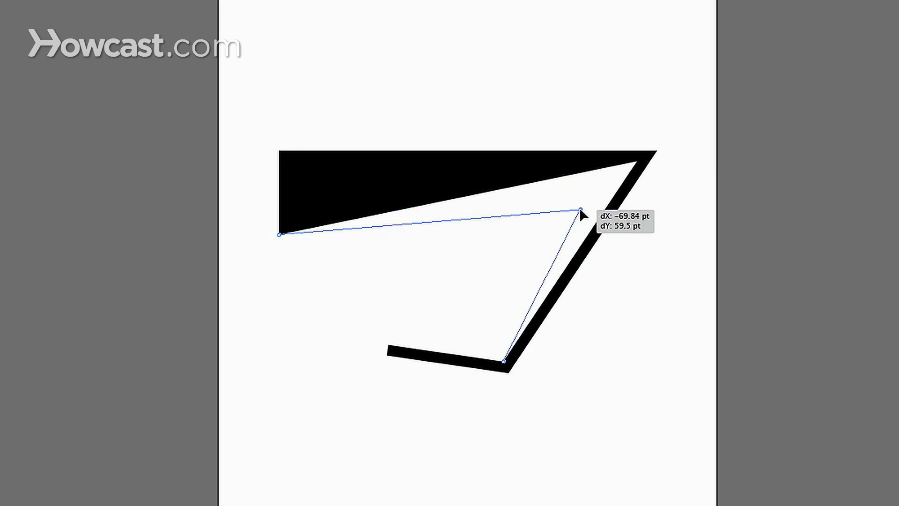